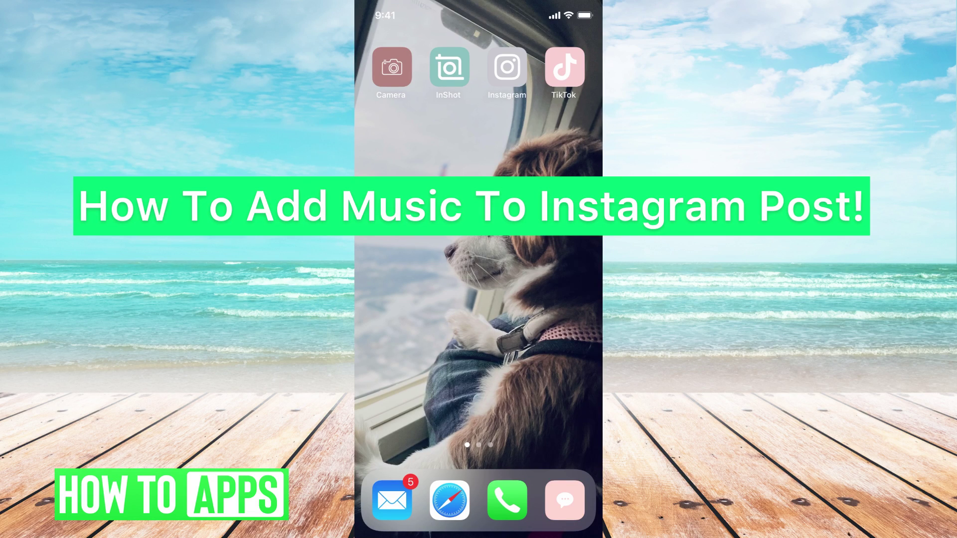
Step: Launch Instagram from its icon on the iOS Home Screen
click(507, 67)
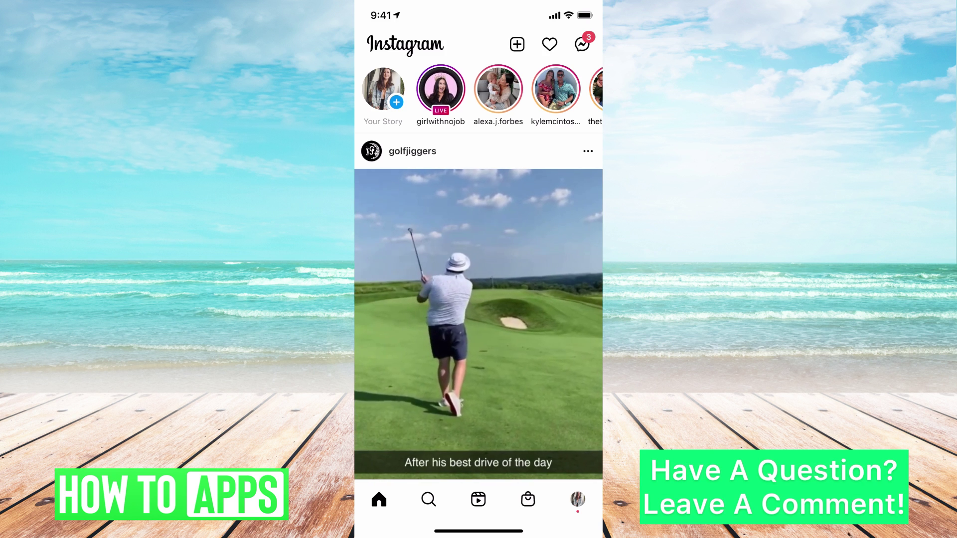
Step: Leave Instagram and launch InShot from the 'insh' Spotlight search result
drag(478, 531, 479, 299)
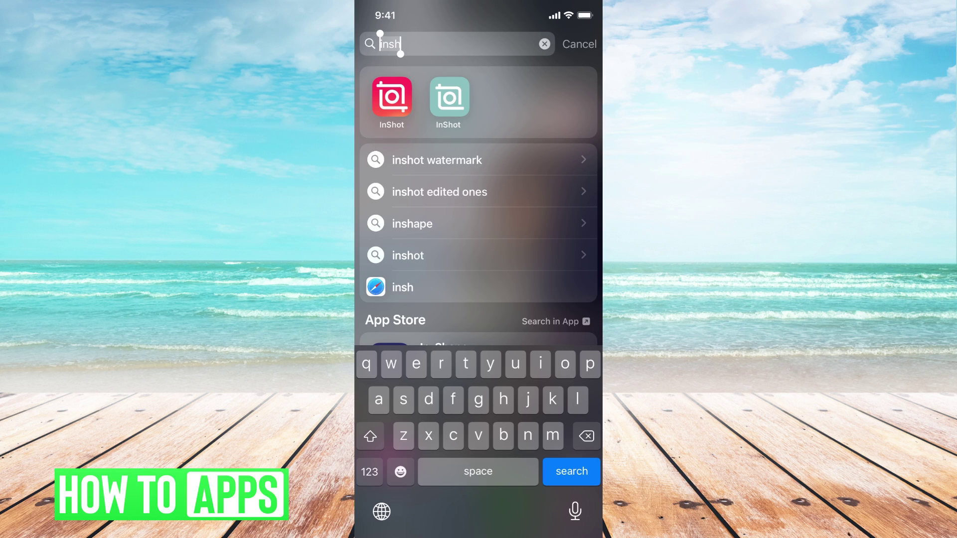
click(392, 98)
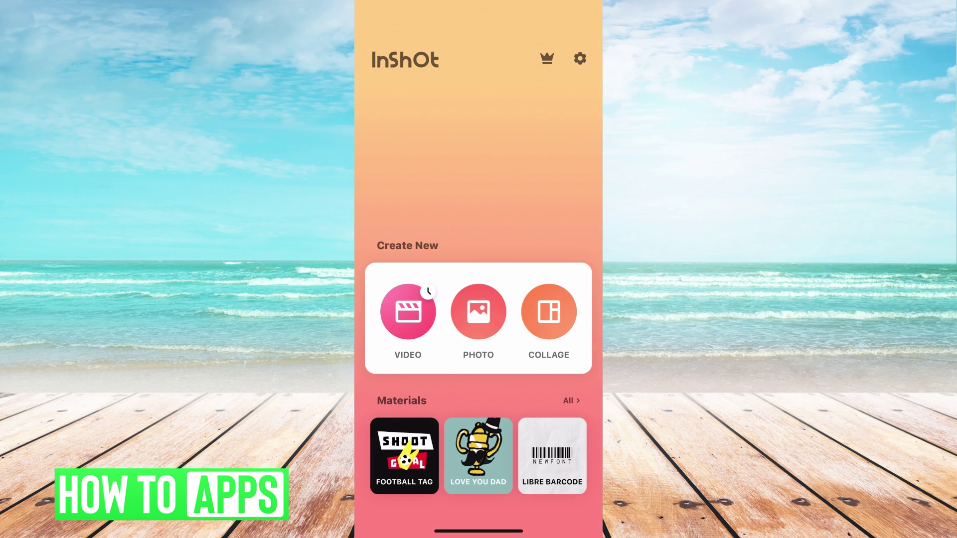
Step: Start a new video project with the six-second parking garage clip
click(407, 311)
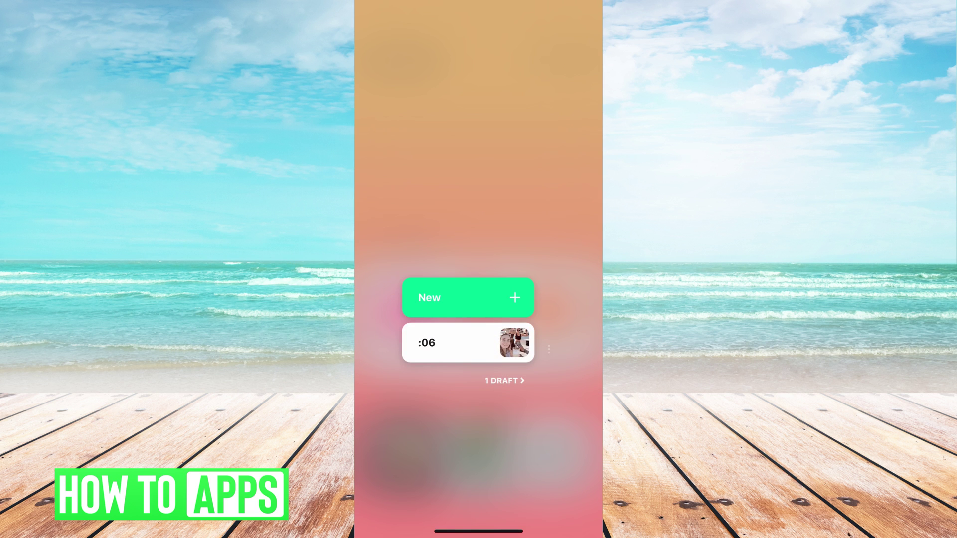
click(468, 298)
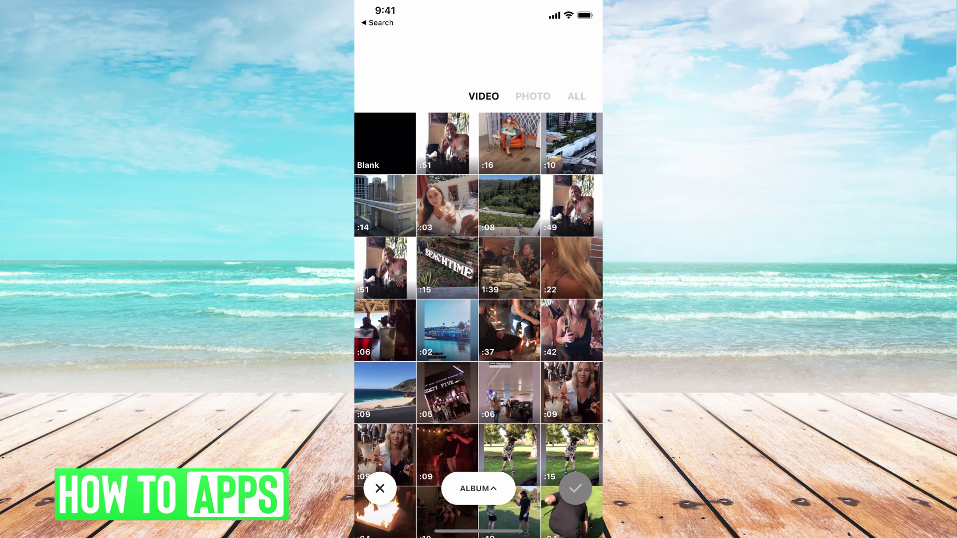
scroll(479, 300, down, 2)
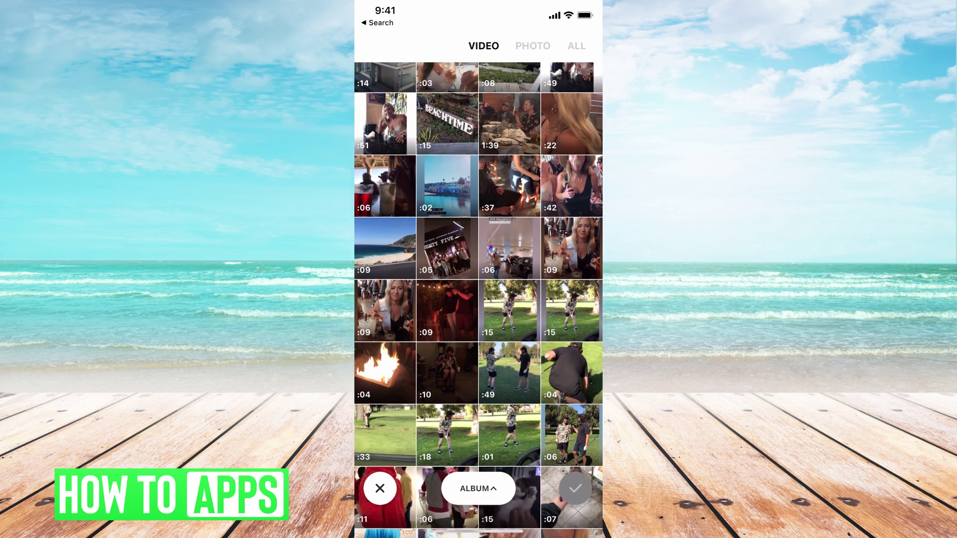
click(386, 238)
scroll(479, 299, down, 1)
click(509, 270)
click(576, 489)
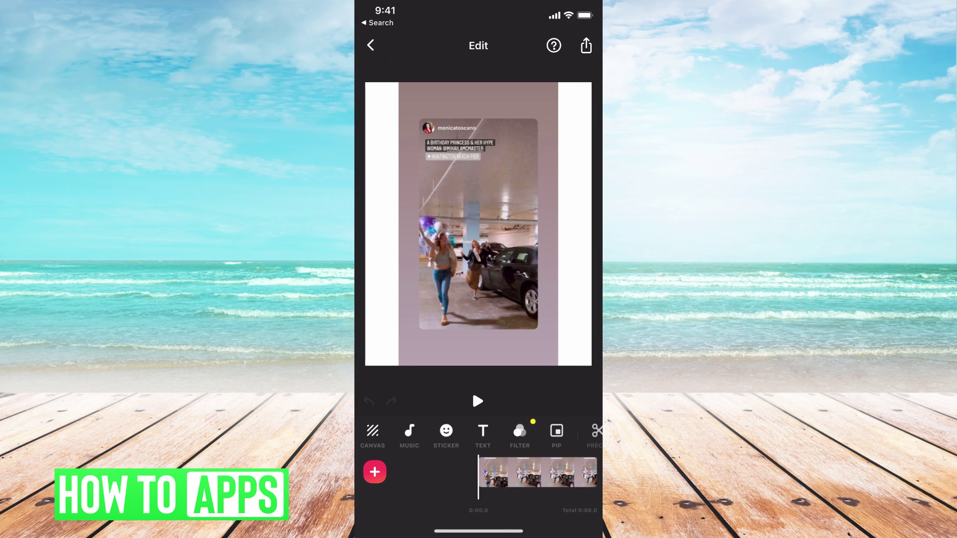
Step: Set the canvas to a 9:16 portrait ratio with a black background
click(373, 431)
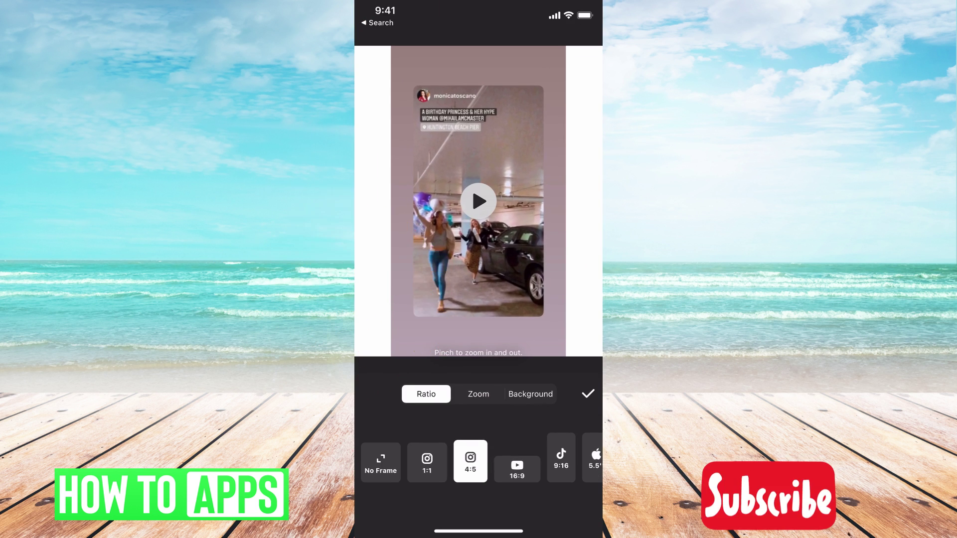
click(562, 460)
click(530, 394)
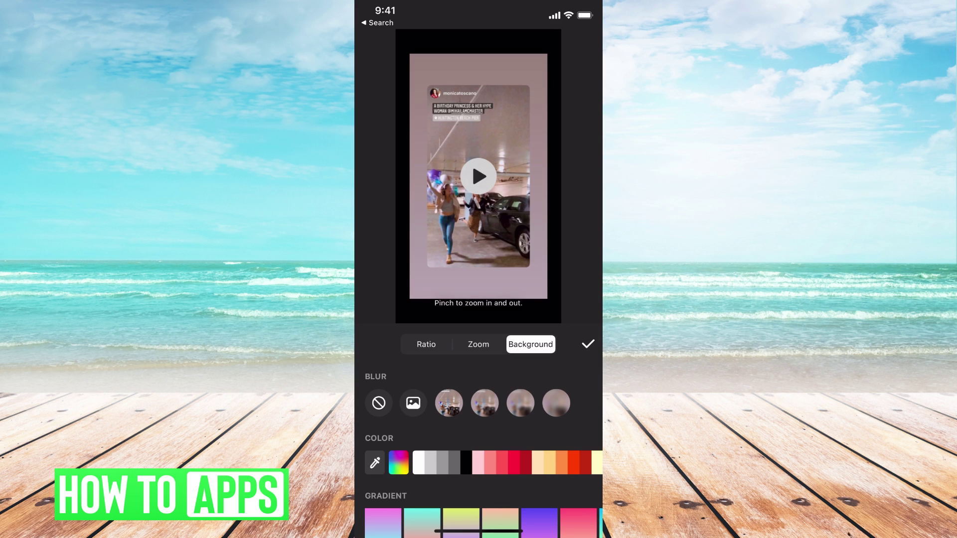
click(588, 345)
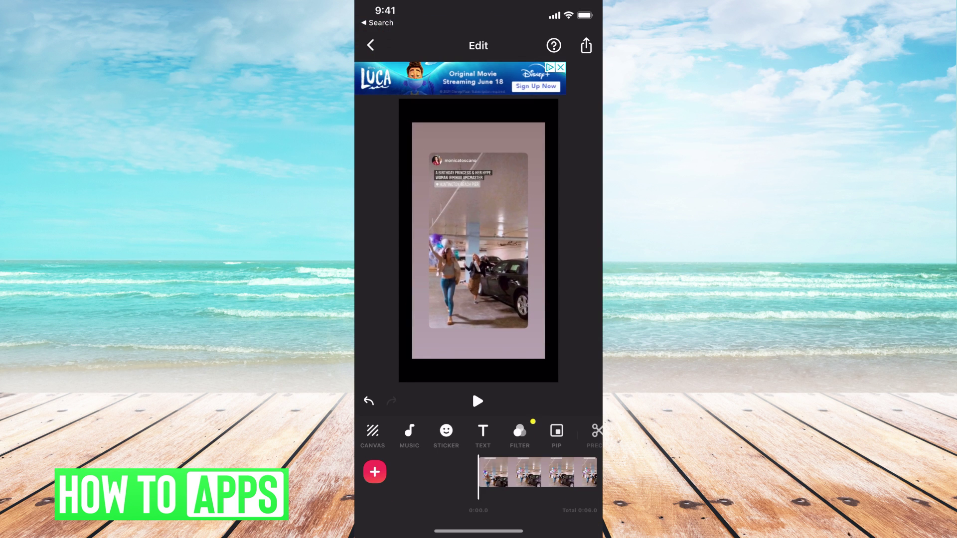
Step: Open the Music tools and bring up the TRACKS library
click(409, 430)
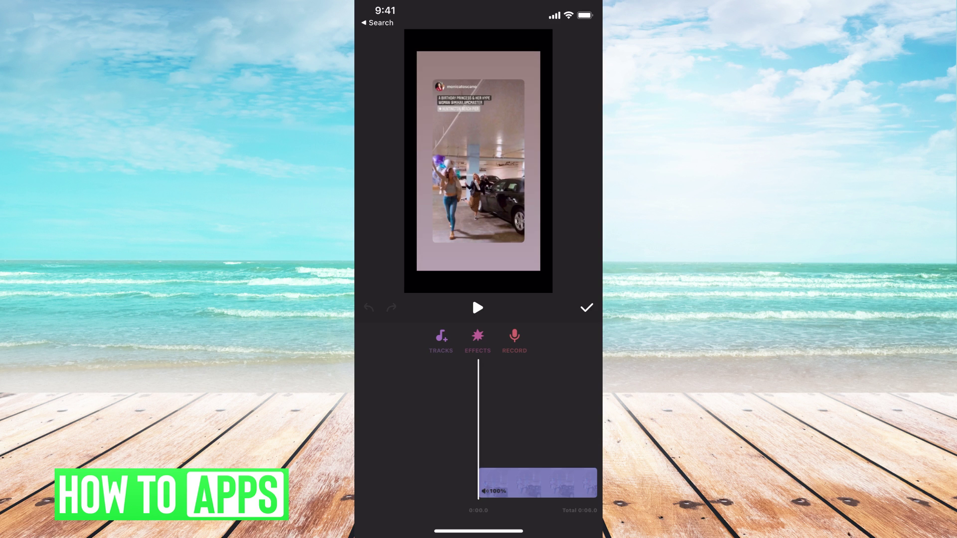
click(441, 338)
scroll(479, 374, down, 8)
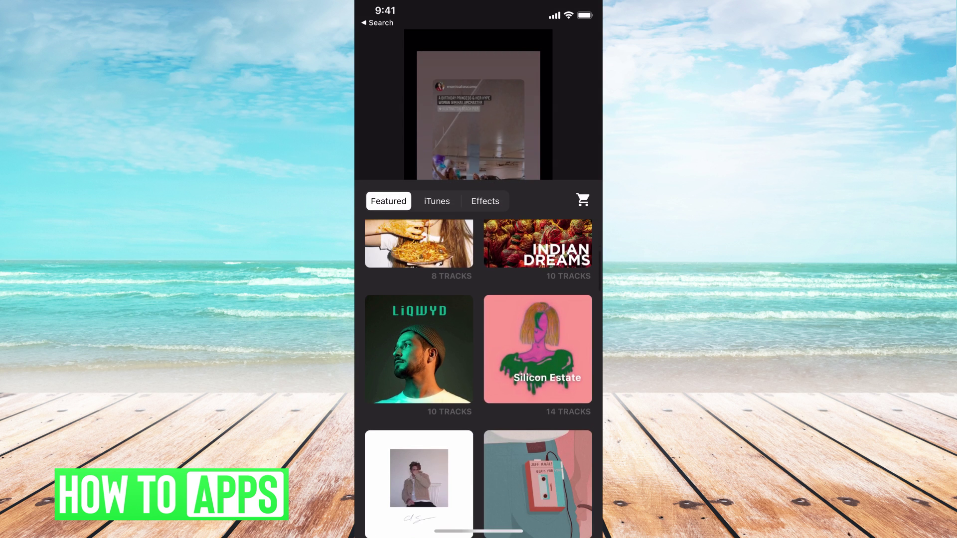
scroll(479, 374, down, 6)
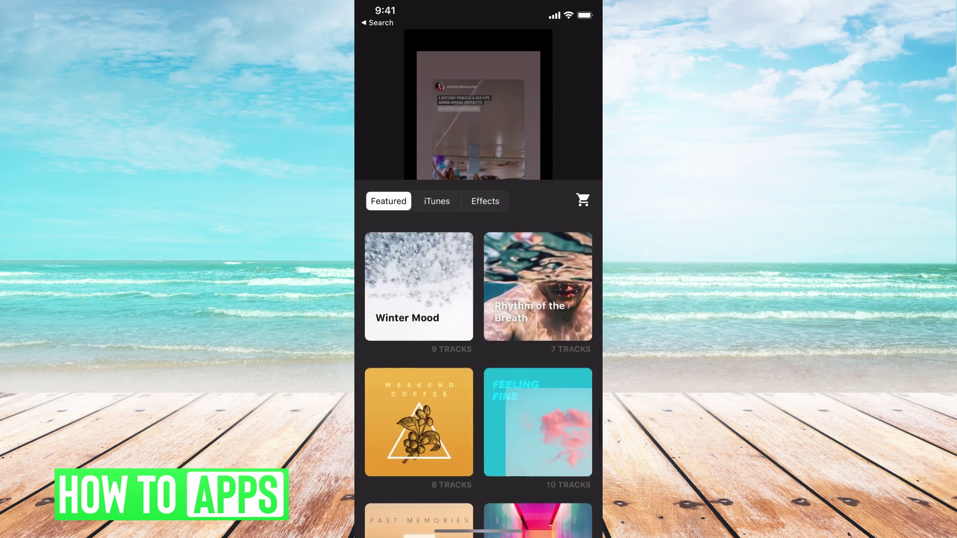
scroll(478, 375, up, 10)
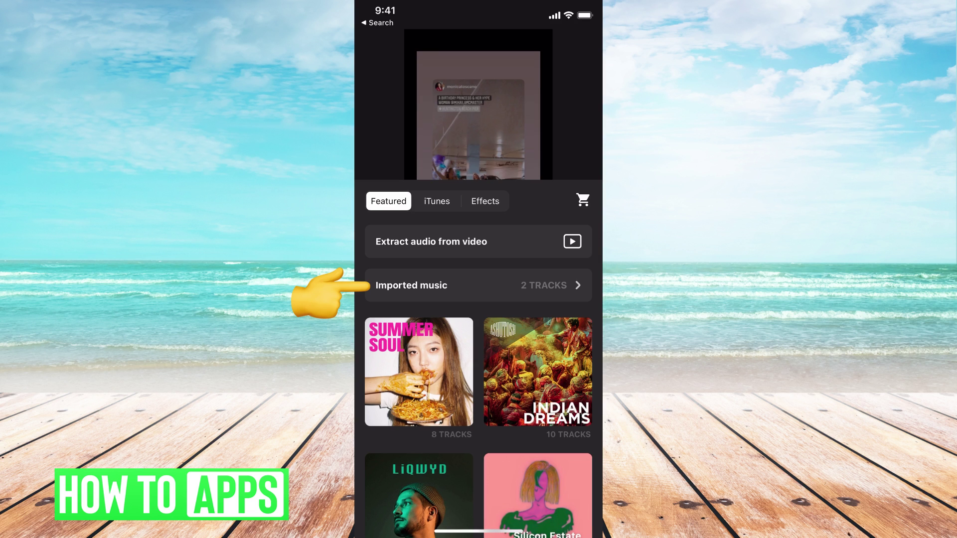
Step: Import the first recent horror audio file from Files into Imported music
click(478, 285)
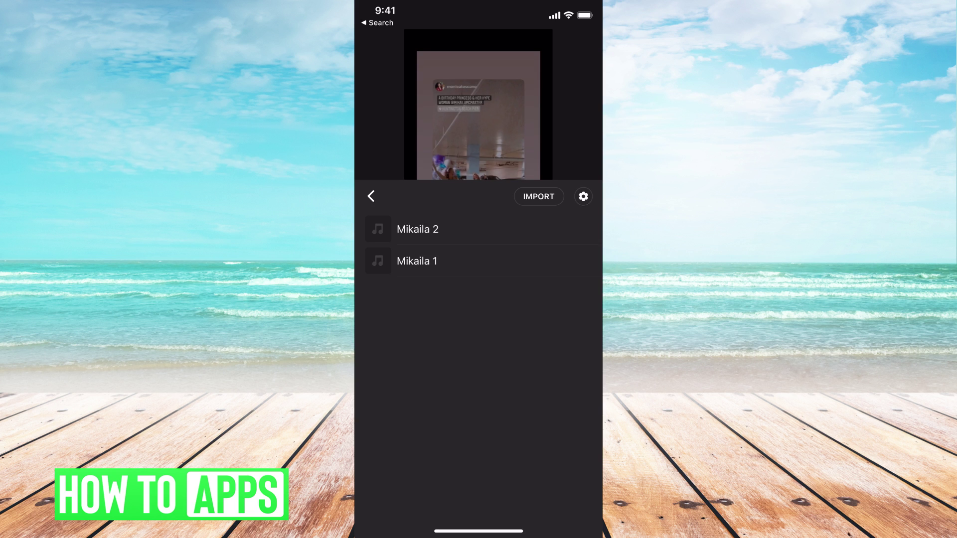
click(539, 195)
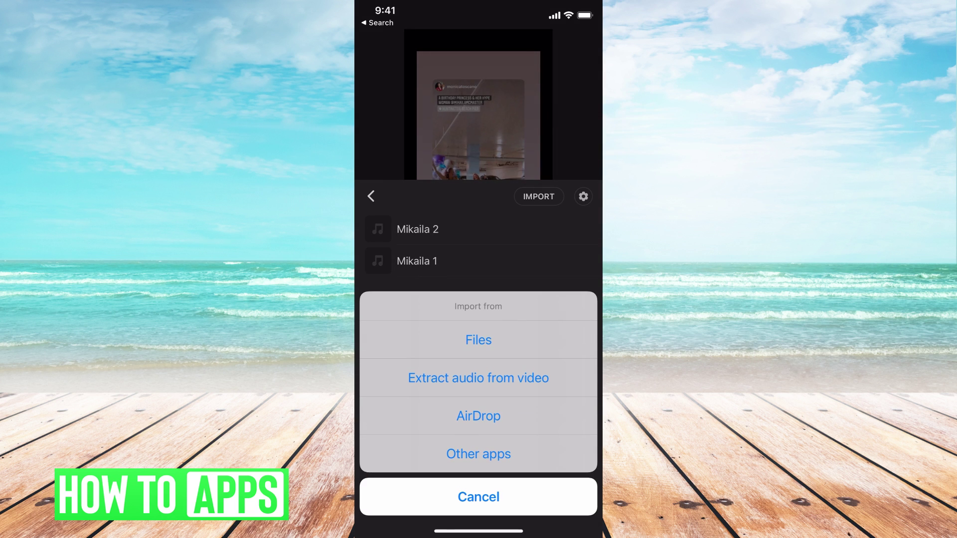
click(479, 340)
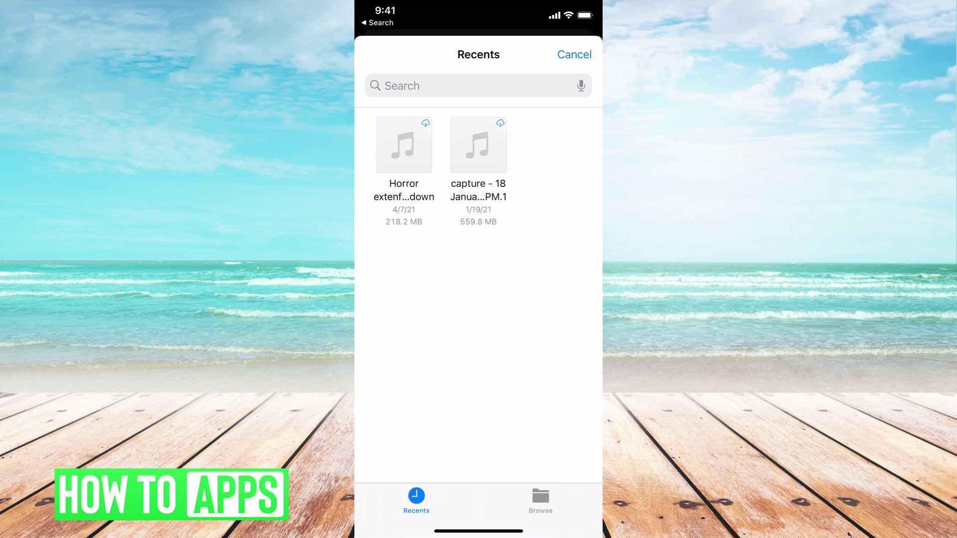
click(403, 146)
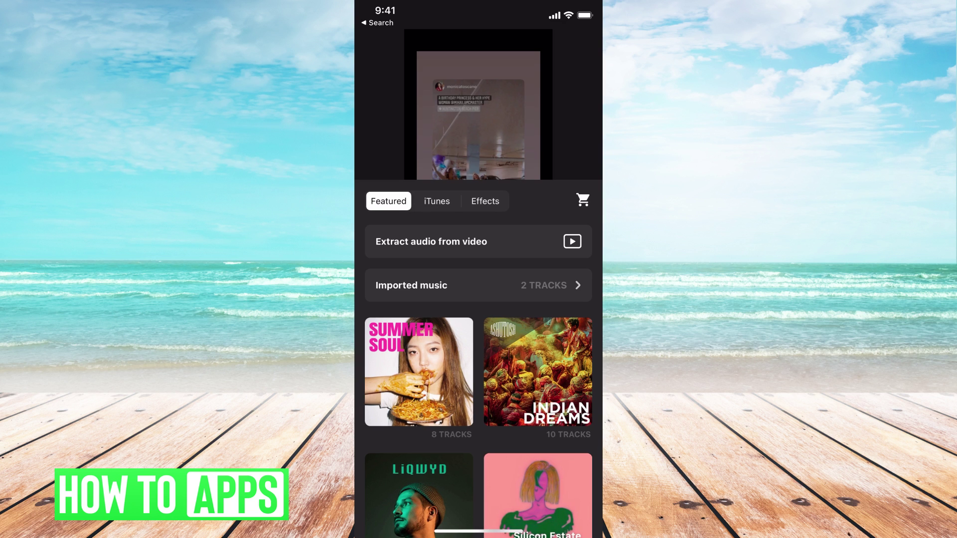
Step: Add the Game2 sound effect from the Game category under the clip
click(437, 201)
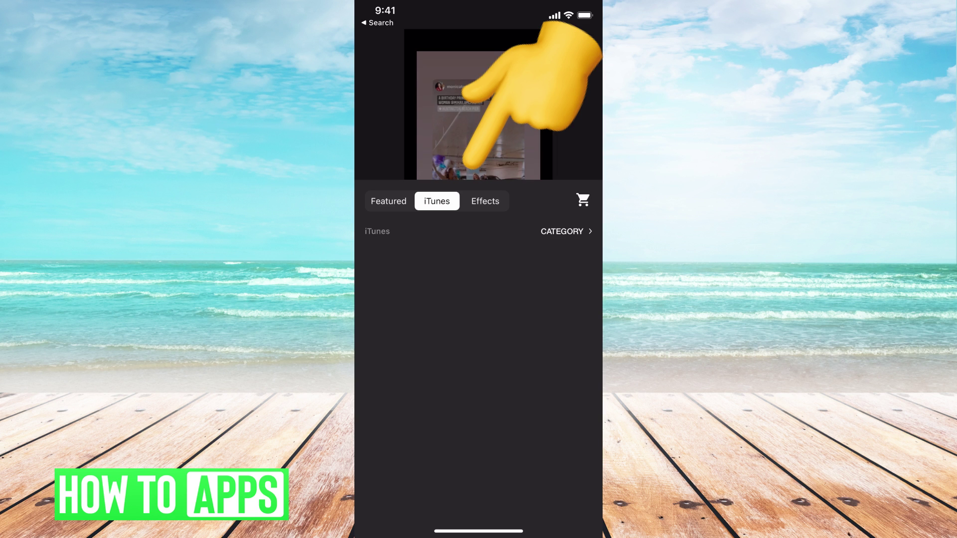
click(486, 201)
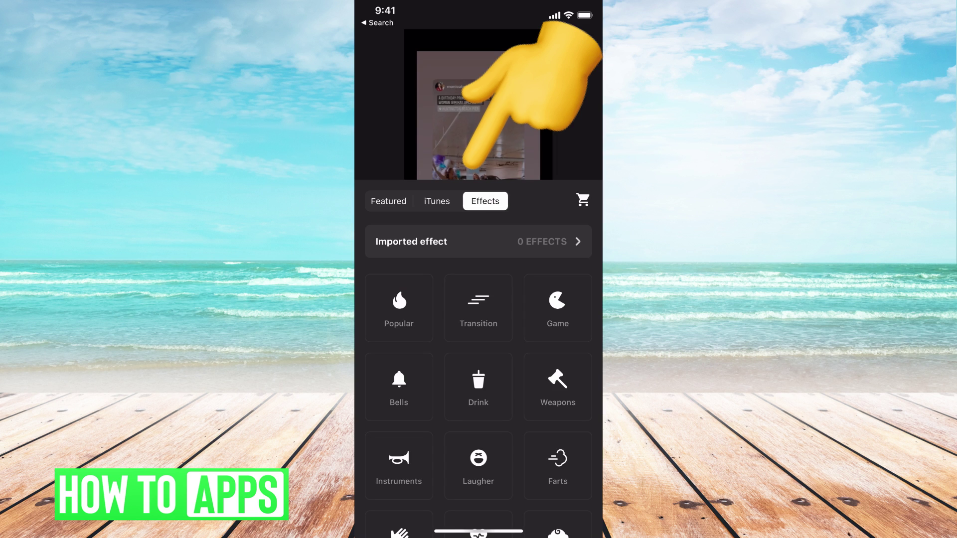
click(558, 309)
click(479, 325)
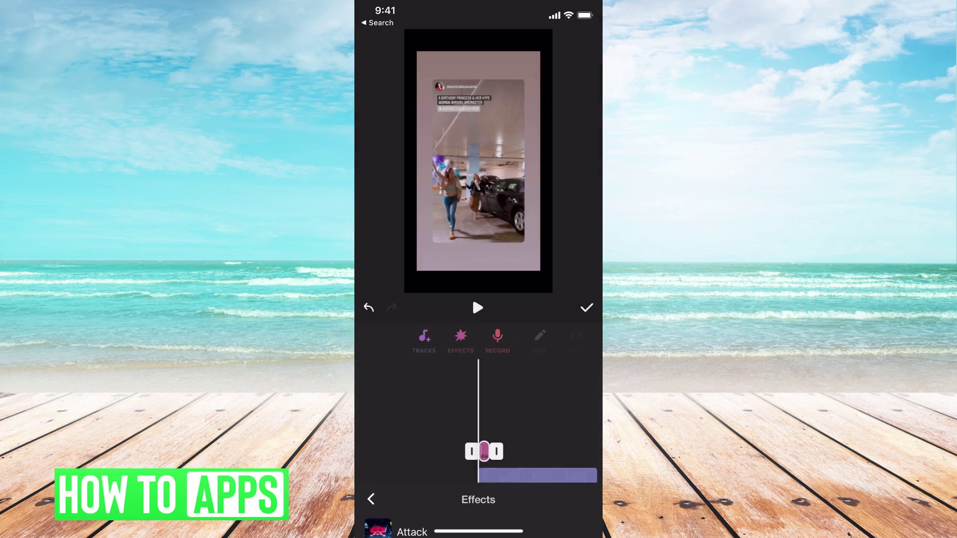
drag(523, 483, 493, 484)
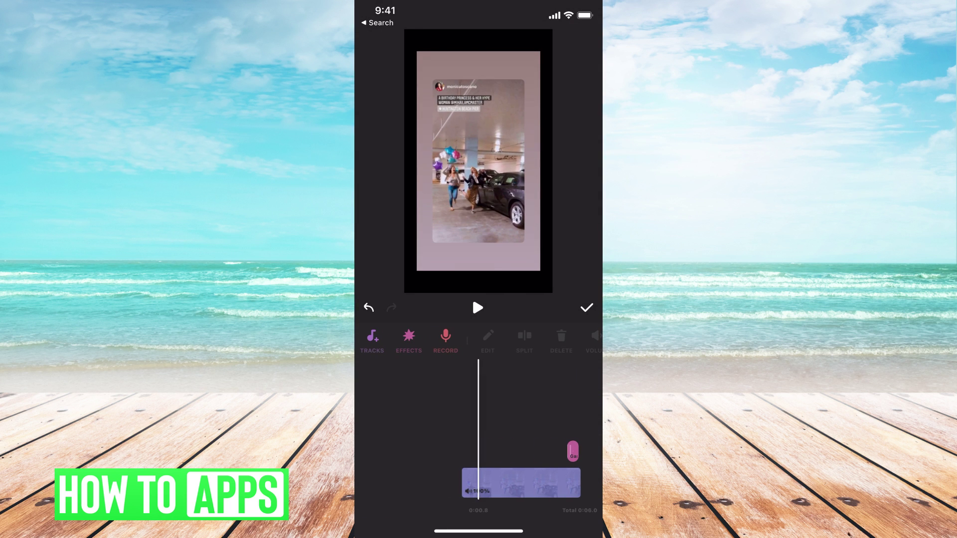
drag(524, 483, 494, 483)
Step: Download Barefoot from the Summer Soul collection and add it to the timeline
click(372, 340)
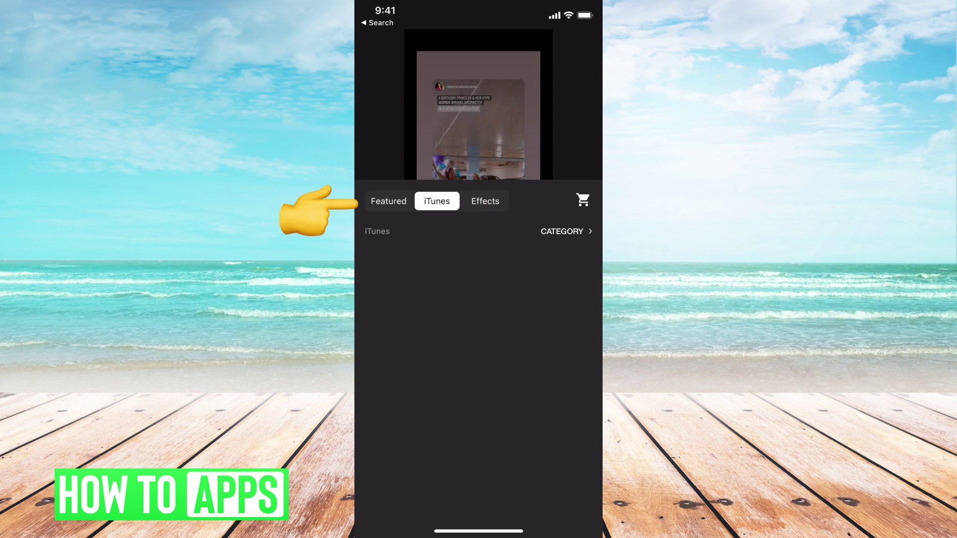
click(389, 201)
click(419, 374)
click(427, 325)
click(579, 325)
click(579, 325)
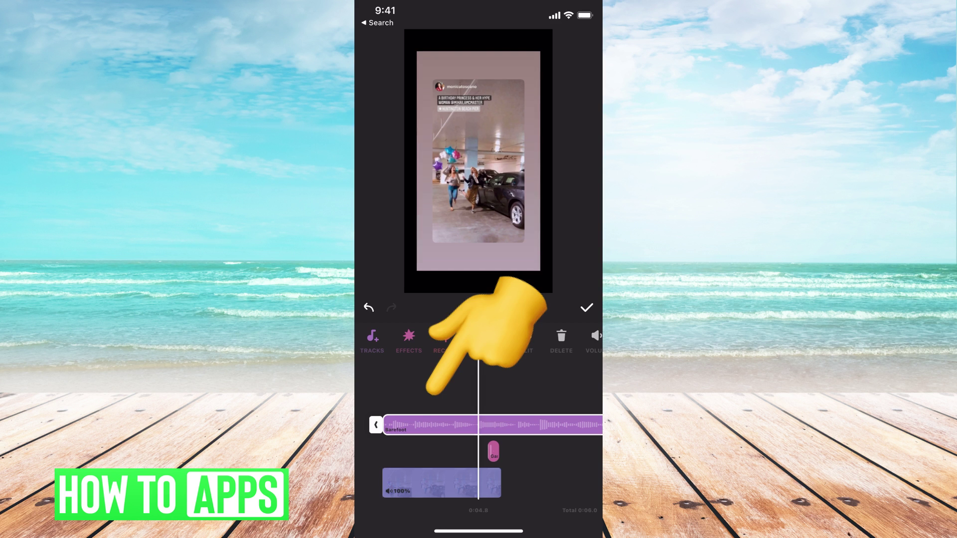
Step: Trim the Barefoot track's start, then preview the project from the beginning
drag(375, 425, 472, 425)
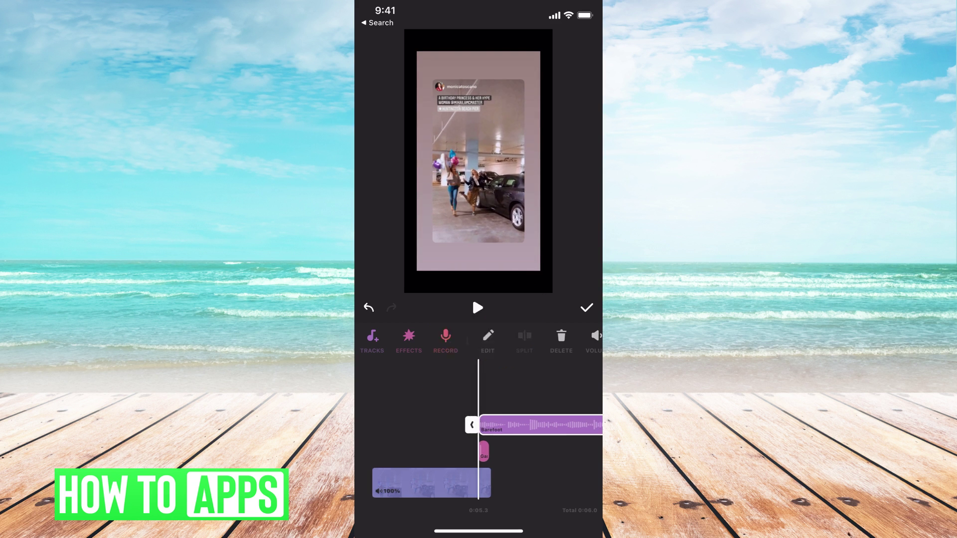
click(419, 389)
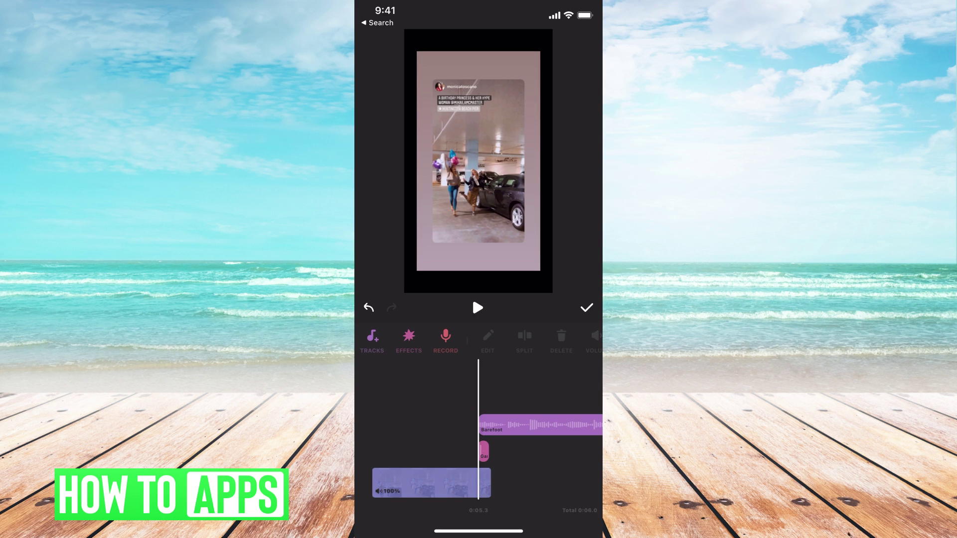
drag(419, 479, 516, 479)
click(478, 308)
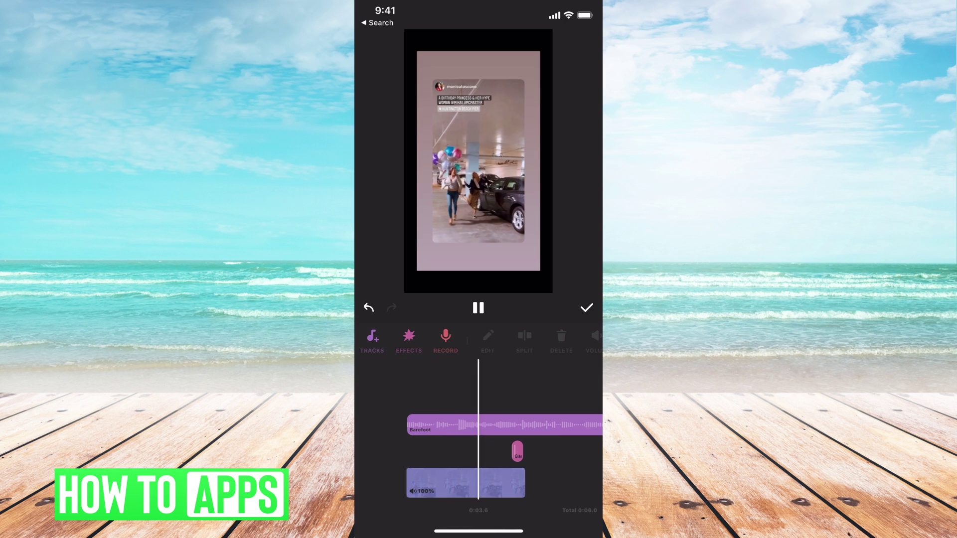
click(478, 307)
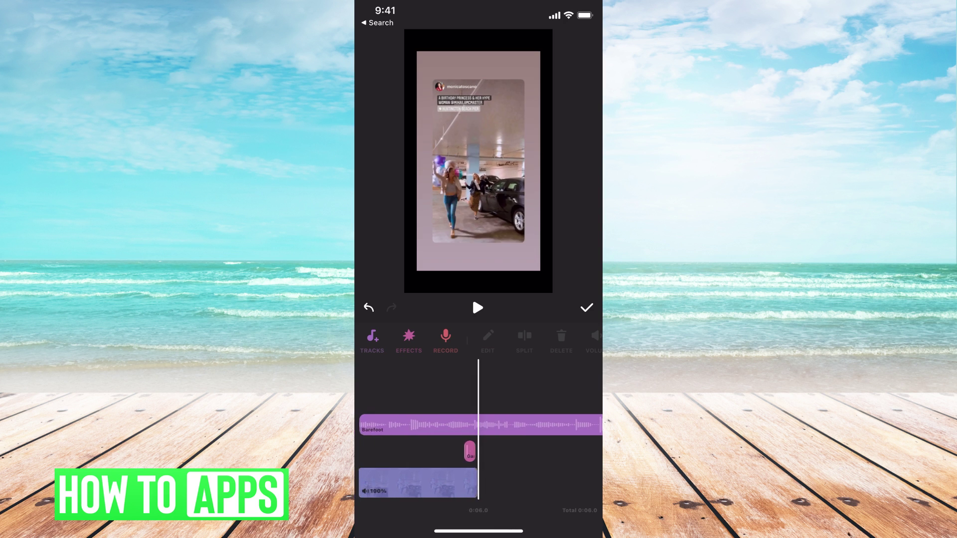